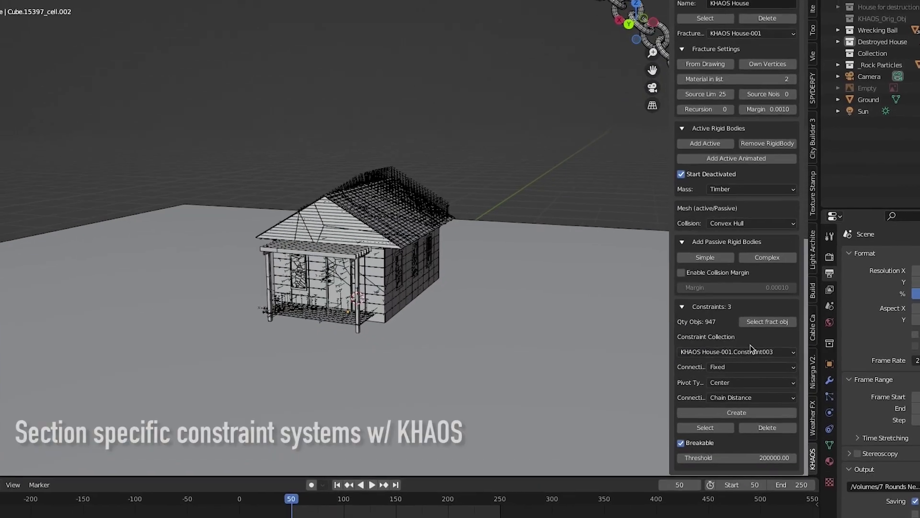
Cycle through Constraint003 and the other KHAOS constraint collections to show their linked pieces.
{"action": "left_click", "coordinate": [719, 346]}
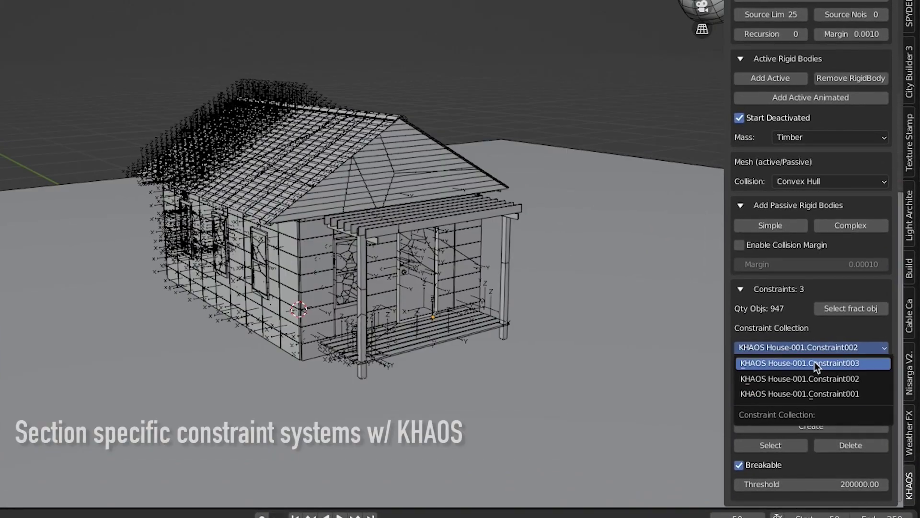
{"action": "left_click", "coordinate": [776, 362]}
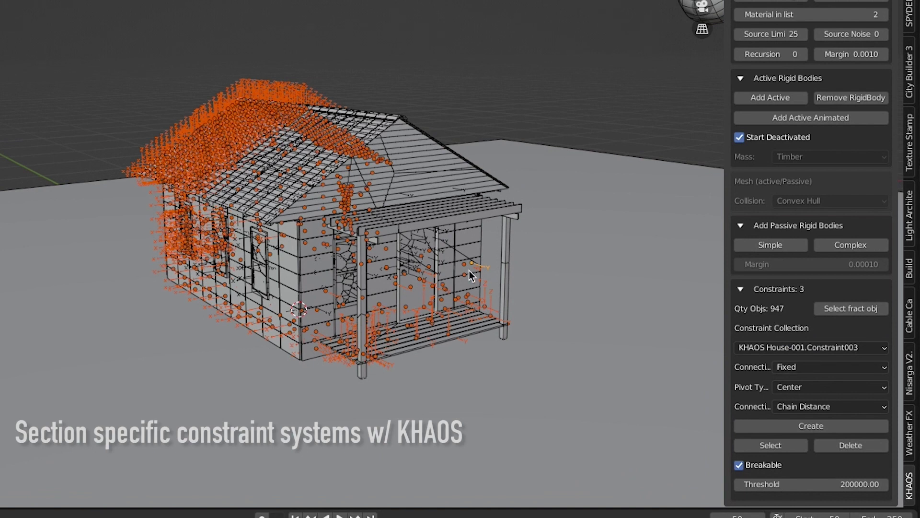
{"action": "left_click", "coordinate": [810, 347]}
{"action": "left_click", "coordinate": [805, 7]}
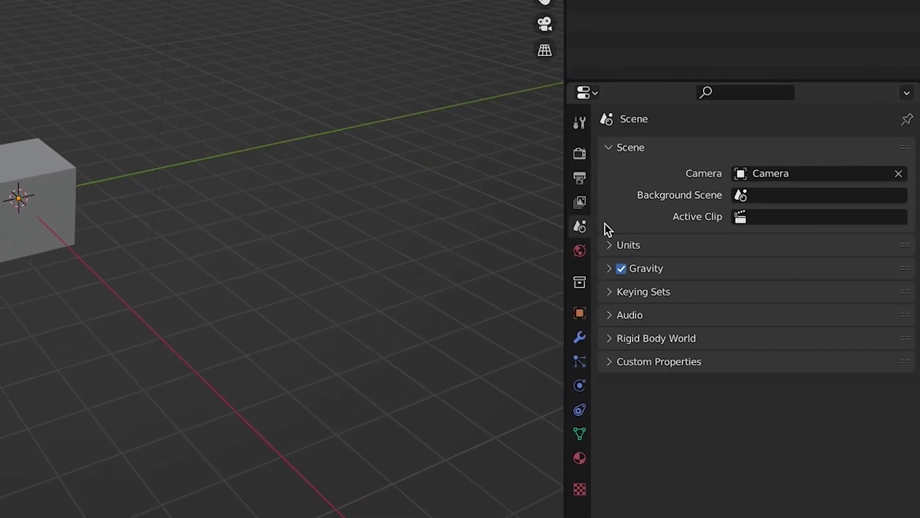
Confirm the scene's Unit System is set to Metric.
{"action": "left_click", "coordinate": [610, 245]}
{"action": "left_click", "coordinate": [724, 247]}
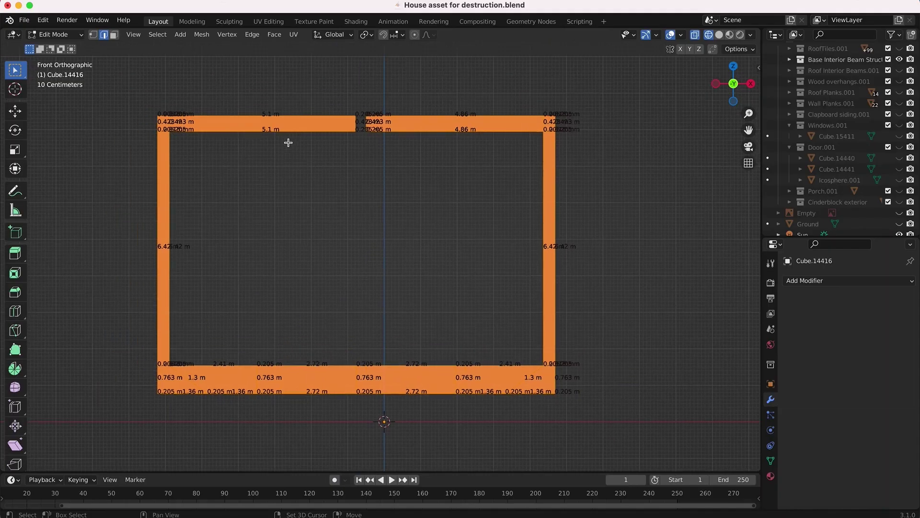
{"action": "scroll", "coordinate": [288, 142], "scroll_direction": "down", "scroll_amount": 1}
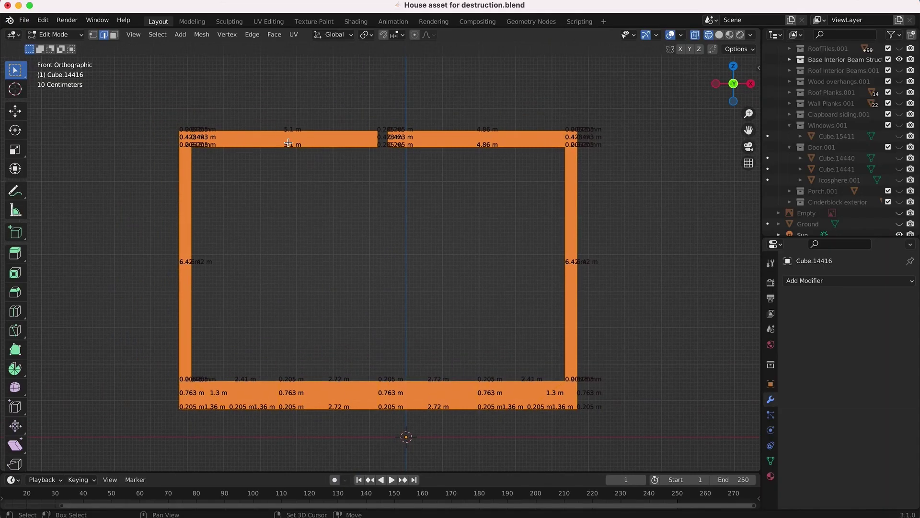
Measure an 8.73151 m ruler beside the house wall outline and orbit around it.
{"action": "left_click", "coordinate": [16, 211]}
{"action": "left_click_drag", "start_coordinate": [175, 121], "coordinate": [175, 362]}
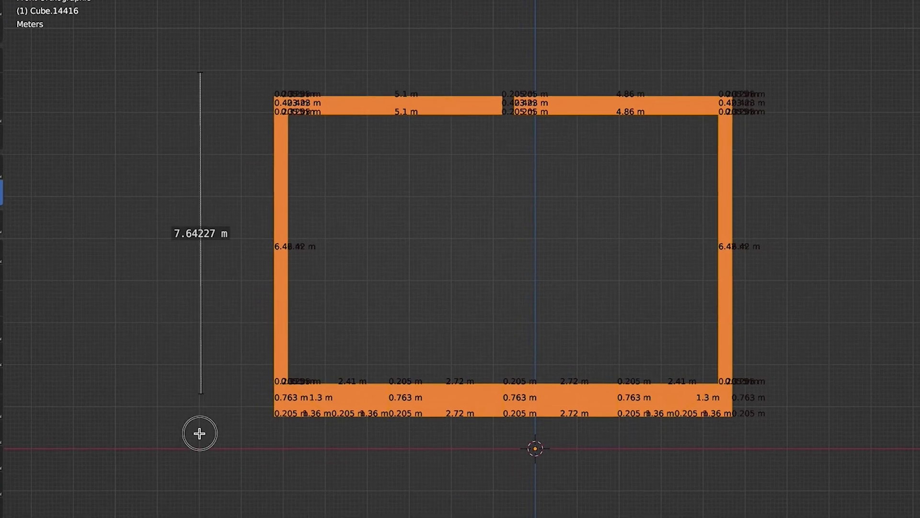
{"action": "left_click_drag", "start_coordinate": [200, 433], "coordinate": [197, 438]}
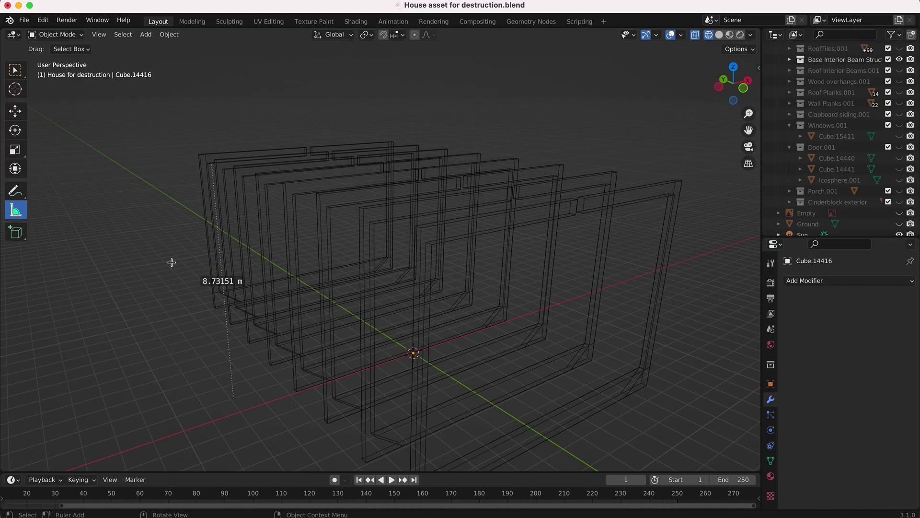
{"action": "scroll", "coordinate": [172, 262], "scroll_direction": "left", "scroll_amount": 10}
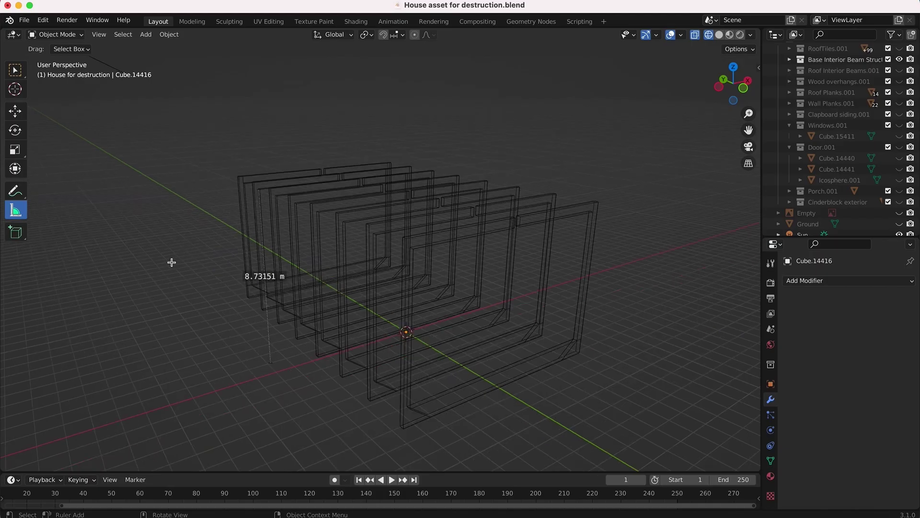
{"action": "scroll", "coordinate": [172, 262], "scroll_direction": "left", "scroll_amount": 10}
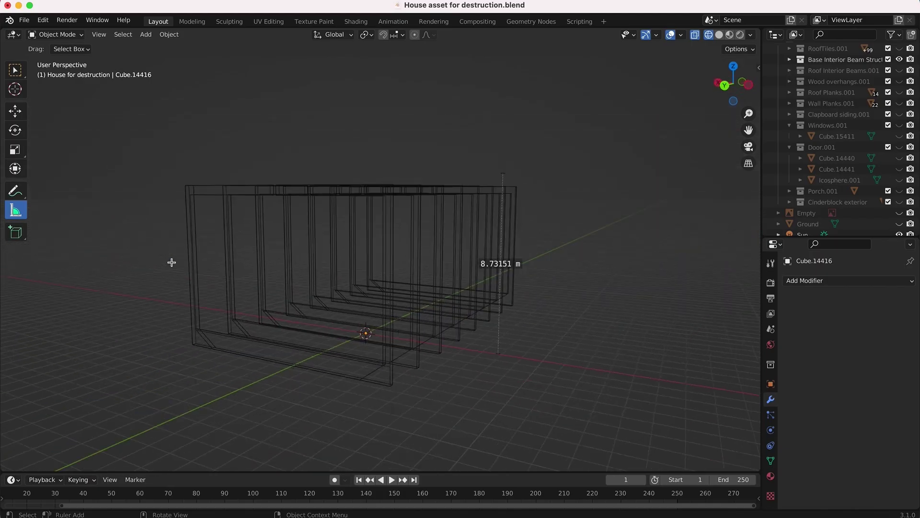
{"action": "scroll", "coordinate": [419, 299], "scroll_direction": "left", "scroll_amount": 10}
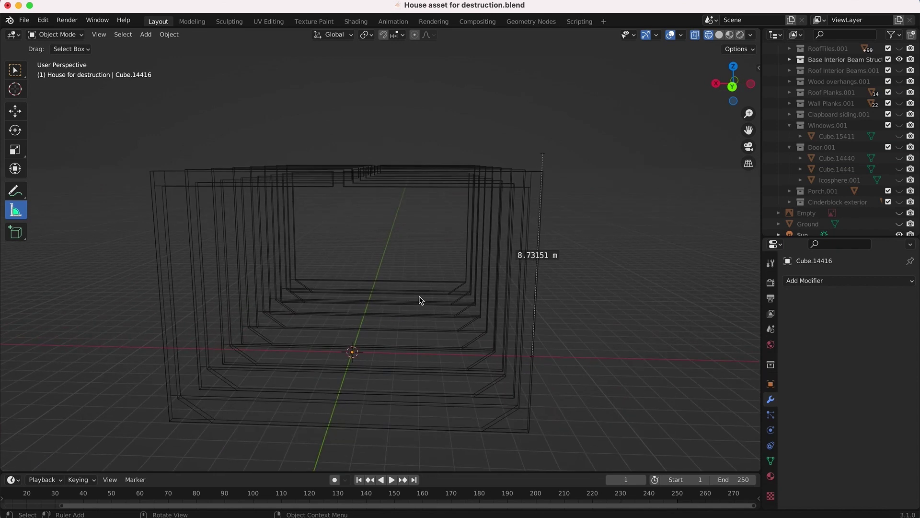
{"action": "scroll", "coordinate": [419, 299], "scroll_direction": "left", "scroll_amount": 10}
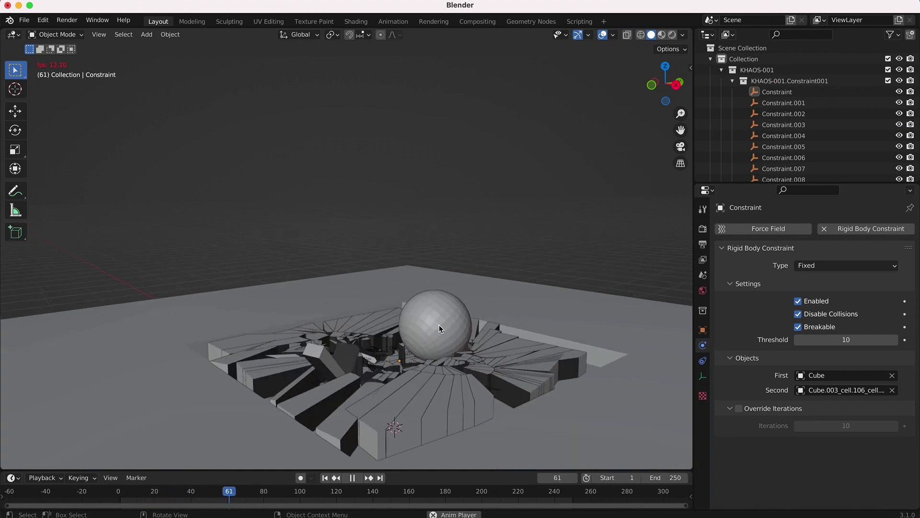
Reset to frame 1, box-select the floor pieces in wireframe, deselect, and replay the sphere-smashing simulation.
{"action": "scroll", "coordinate": [440, 328], "scroll_direction": "up", "scroll_amount": 10}
{"action": "scroll", "coordinate": [439, 324], "scroll_direction": "down", "scroll_amount": 5}
{"action": "key", "text": "Escape"}
{"action": "key", "text": "shift+z"}
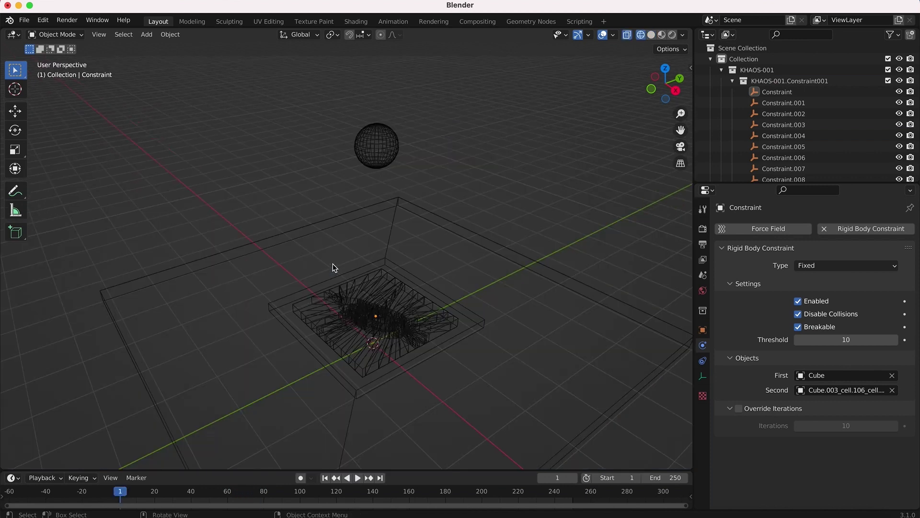
{"action": "left_click_drag", "start_coordinate": [551, 103], "coordinate": [159, 435]}
{"action": "key", "text": "shift+z"}
{"action": "scroll", "coordinate": [346, 262], "scroll_direction": "down", "scroll_amount": 2}
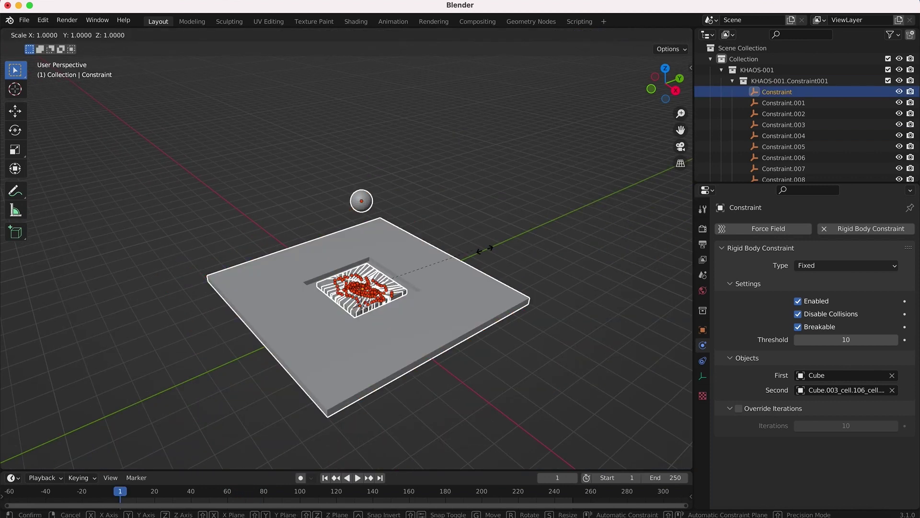
{"action": "scroll", "coordinate": [484, 248], "scroll_direction": "up", "scroll_amount": 3}
{"action": "key", "text": "Escape"}
{"action": "key", "text": "alt+a"}
{"action": "key", "text": "space"}
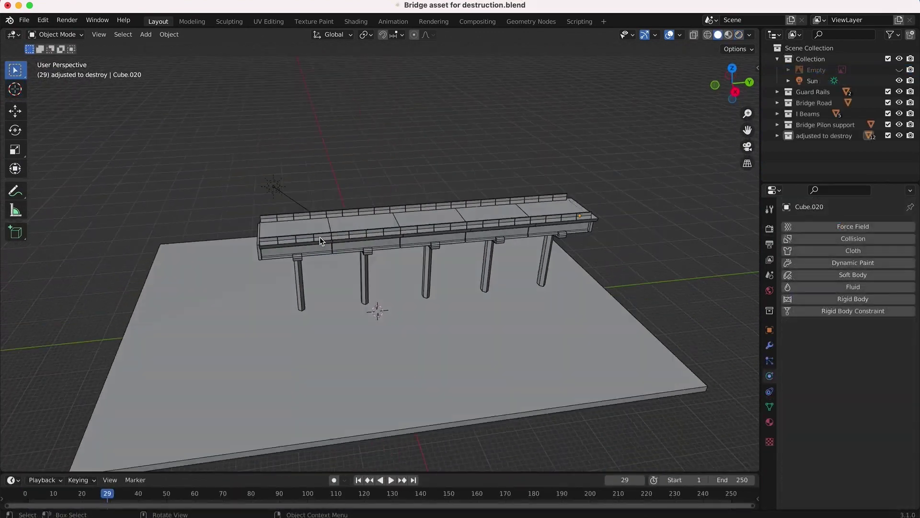
Move the bridge's end panel away from the deck.
{"action": "middle_click_drag", "start_coordinate": [320, 236], "coordinate": [374, 259]}
{"action": "left_click", "coordinate": [374, 259]}
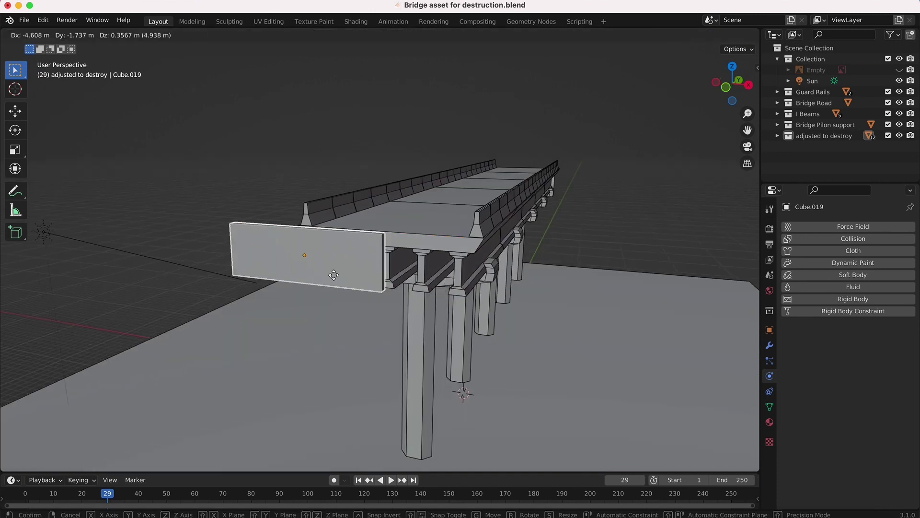
{"action": "left_click", "coordinate": [242, 260]}
Slide the I beams 20.262 m along X, apart from the deck.
{"action": "middle_click_drag", "start_coordinate": [242, 261], "coordinate": [242, 265]}
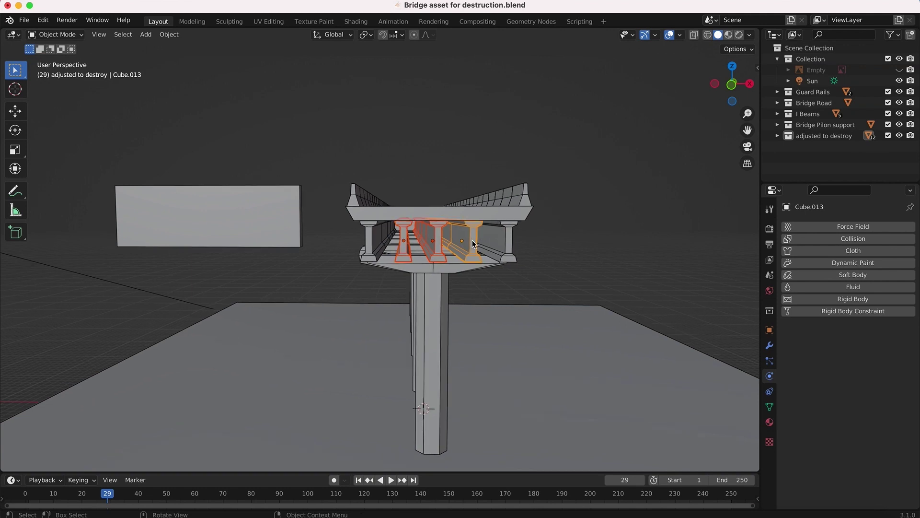
{"action": "scroll", "coordinate": [473, 243], "scroll_direction": "up", "scroll_amount": 3, "text": "shift"}
{"action": "left_click", "coordinate": [601, 261]}
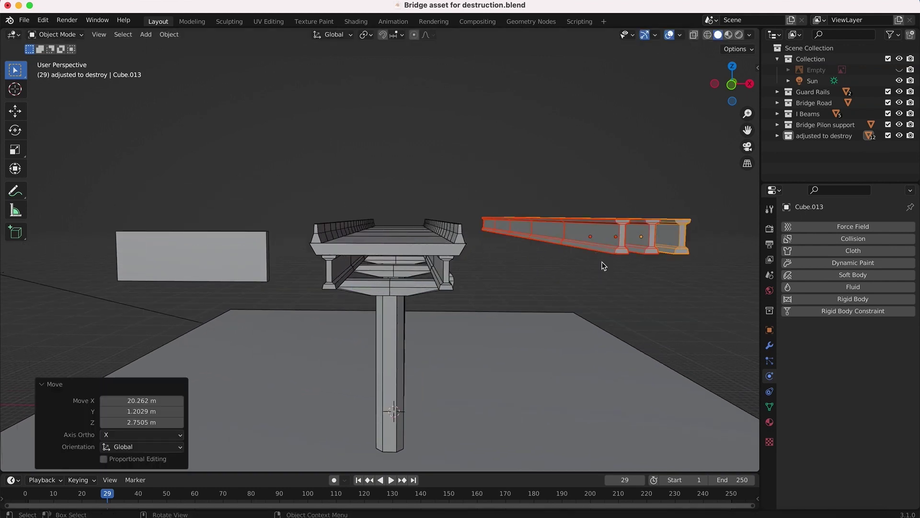
{"action": "middle_click_drag", "start_coordinate": [601, 261], "coordinate": [601, 272]}
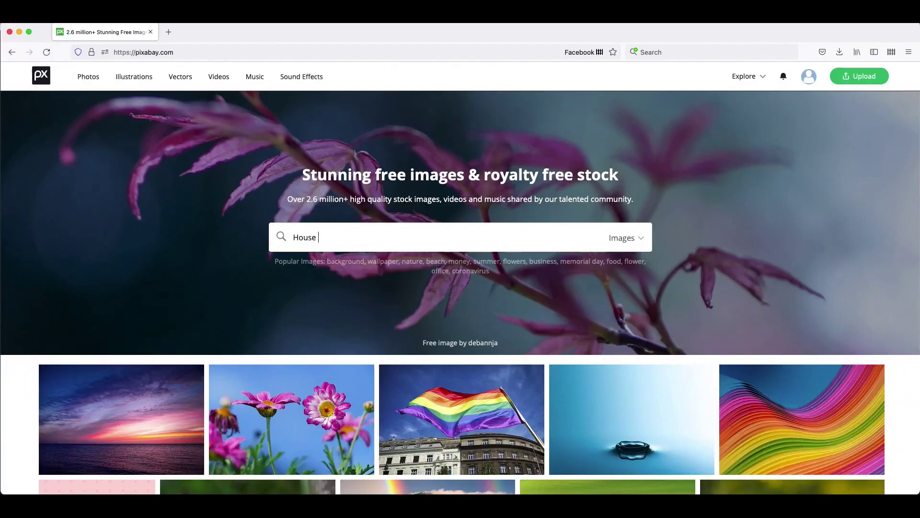
Search Pixabay for 'House construction' images and browse the results.
{"action": "type", "text": "construction"}
{"action": "key", "text": "Return"}
{"action": "scroll", "coordinate": [361, 375], "scroll_direction": "down", "scroll_amount": 10}
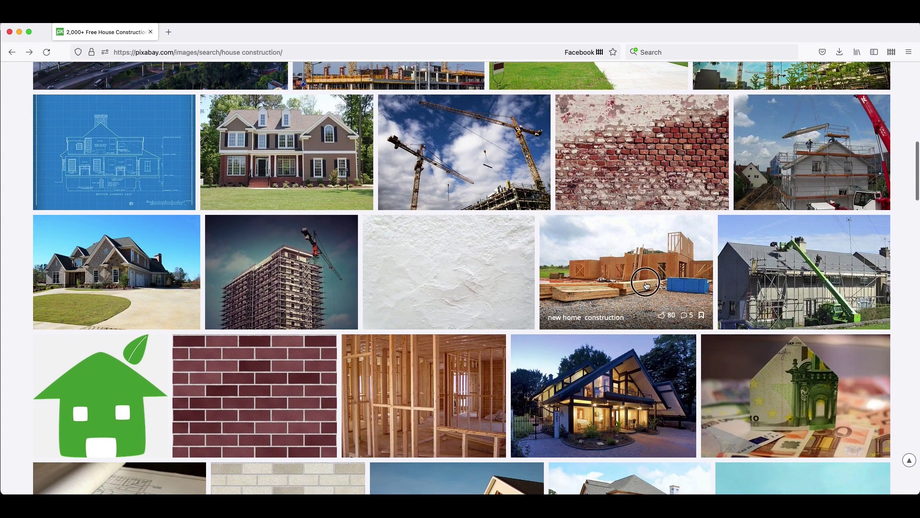
{"action": "scroll", "coordinate": [320, 262], "scroll_direction": "up", "scroll_amount": 5, "text": "ctrl"}
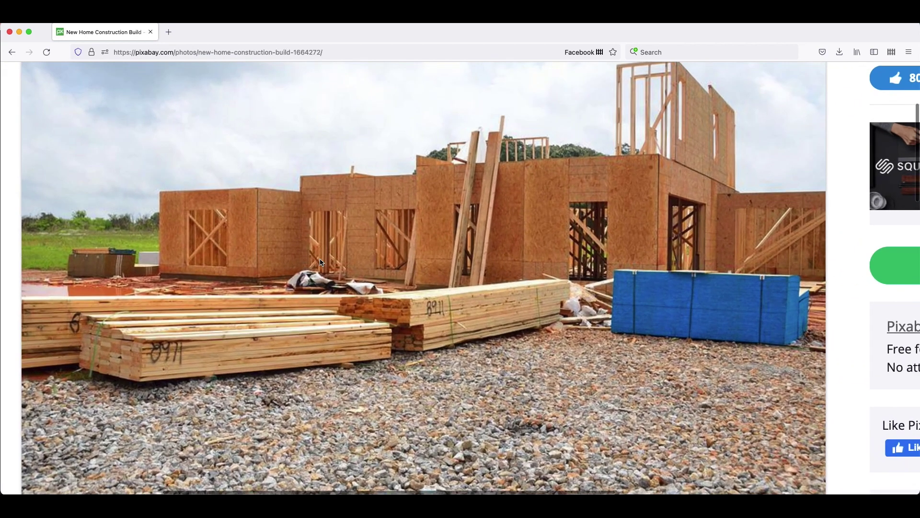
{"action": "scroll", "coordinate": [320, 258], "scroll_direction": "down", "scroll_amount": 3, "text": "ctrl"}
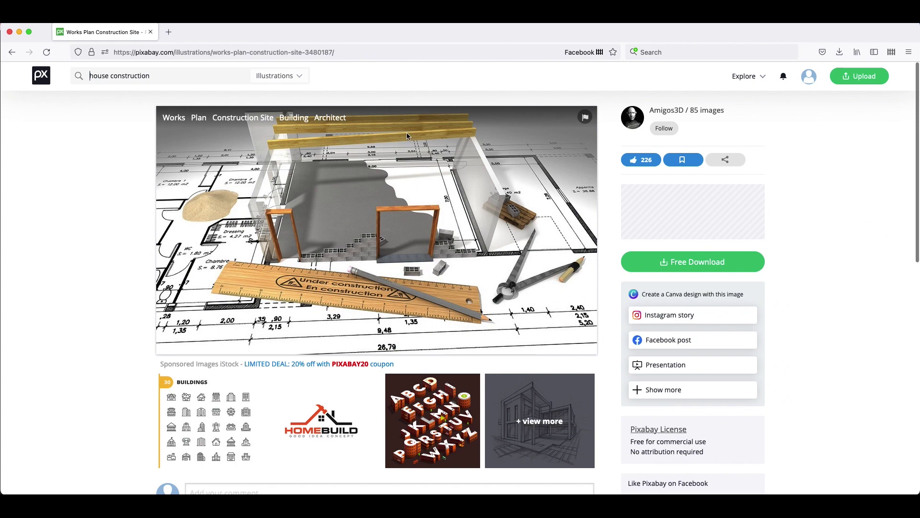
{"action": "scroll", "coordinate": [342, 213], "scroll_direction": "up", "scroll_amount": 5, "text": "ctrl"}
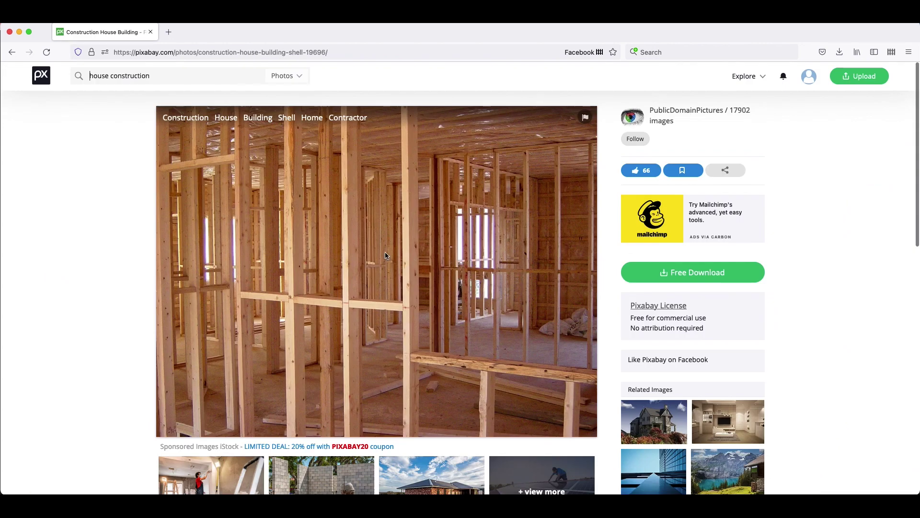
{"action": "scroll", "coordinate": [386, 256], "scroll_direction": "up", "scroll_amount": 5, "text": "ctrl"}
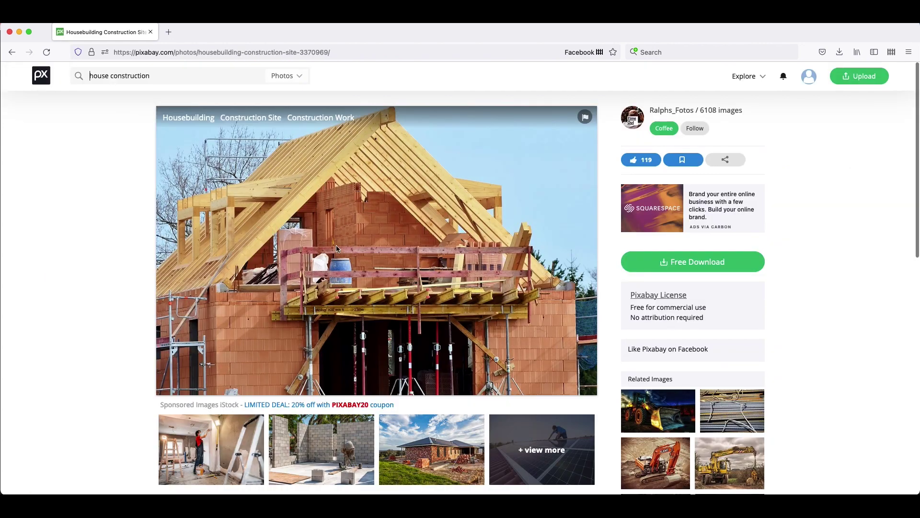
{"action": "scroll", "coordinate": [336, 245], "scroll_direction": "up", "scroll_amount": 5, "text": "ctrl"}
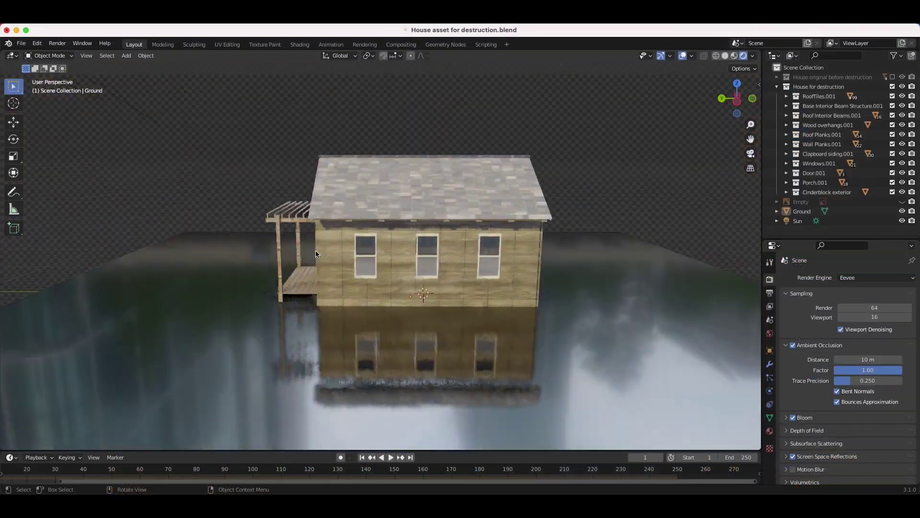
Hide all house layers, then reveal beams, wall planks, roof planks, siding, windows and cinderblock.
{"action": "middle_click_drag", "start_coordinate": [316, 254], "coordinate": [315, 253]}
{"action": "left_click_drag", "start_coordinate": [902, 96], "coordinate": [901, 192]}
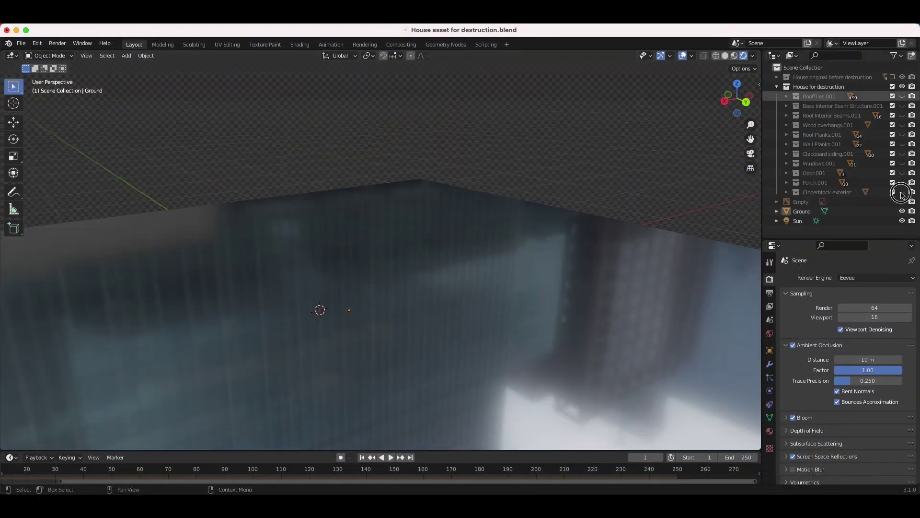
{"action": "left_click", "coordinate": [902, 106]}
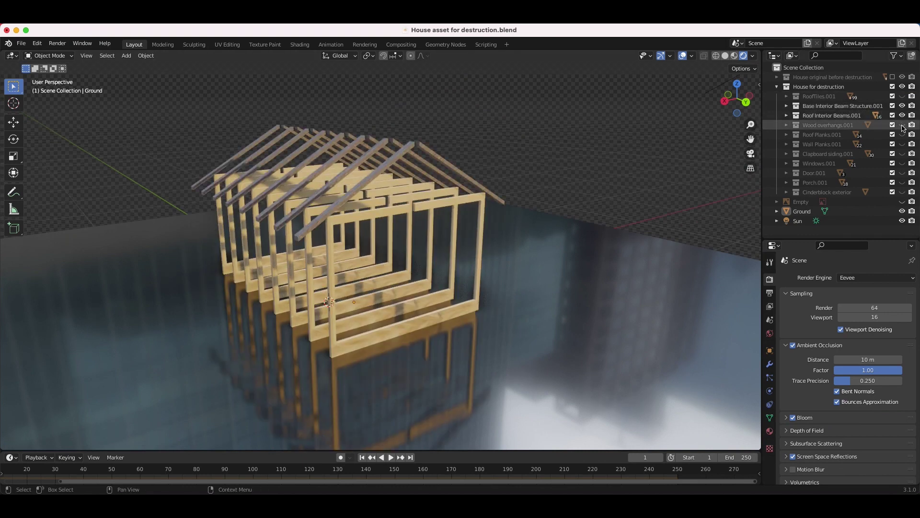
{"action": "left_click", "coordinate": [903, 144]}
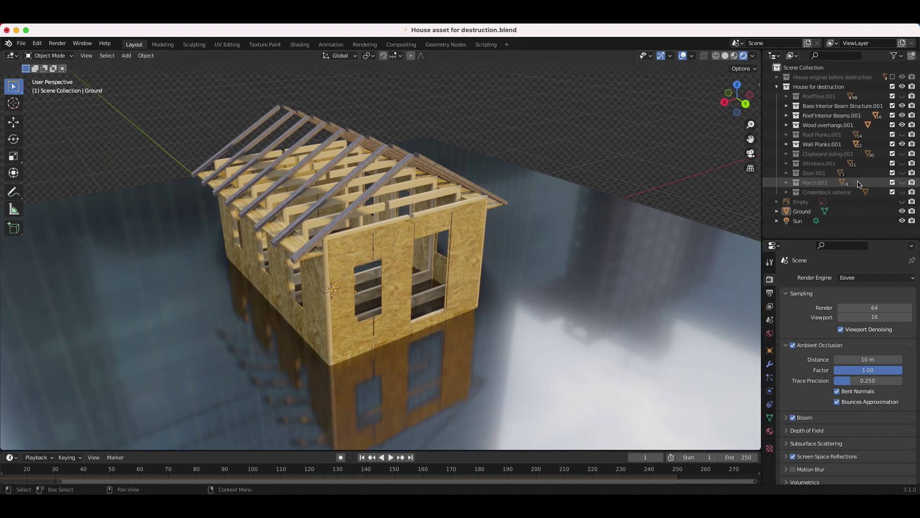
{"action": "left_click", "coordinate": [902, 135]}
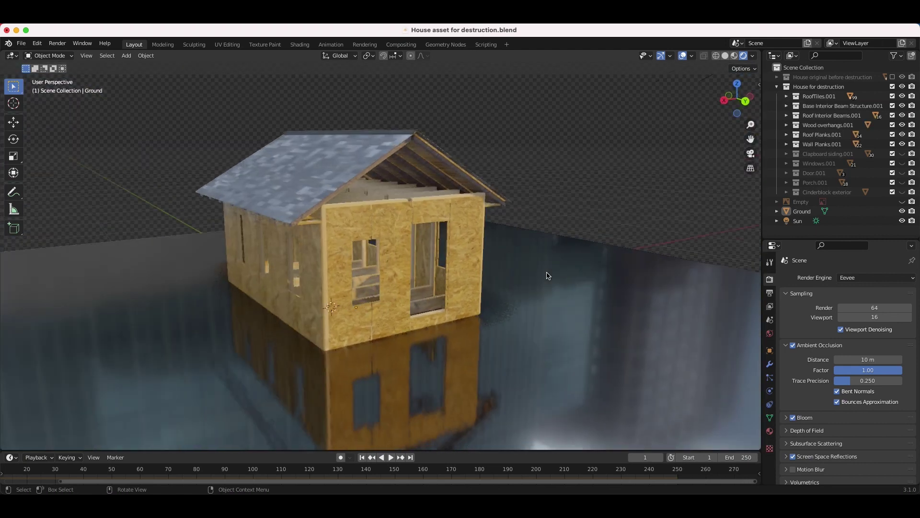
{"action": "left_click", "coordinate": [902, 154]}
{"action": "left_click", "coordinate": [902, 192]}
{"action": "left_click", "coordinate": [902, 164]}
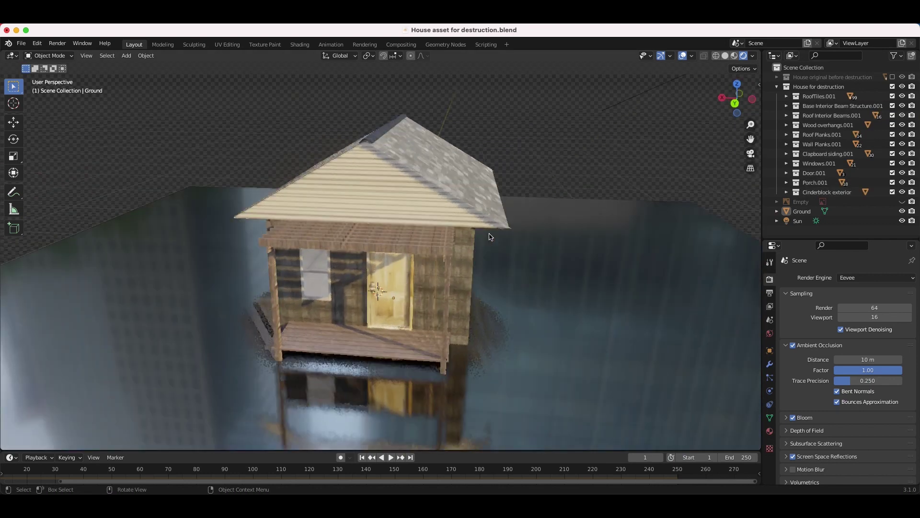
{"action": "scroll", "coordinate": [490, 236], "scroll_direction": "right", "scroll_amount": 5}
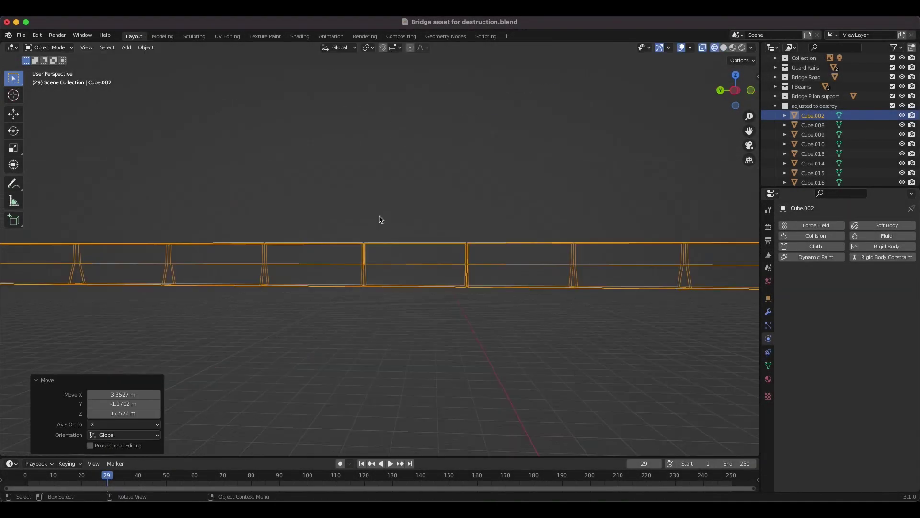
Look down on the wall tops and show the Cinderblock exterior again.
{"action": "scroll", "coordinate": [379, 218], "scroll_direction": "down", "scroll_amount": 10}
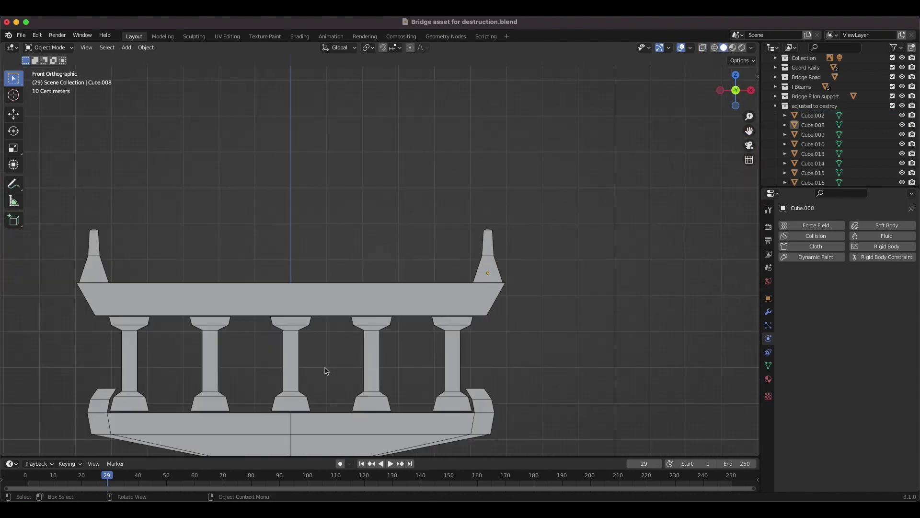
{"action": "scroll", "coordinate": [530, 283], "scroll_direction": "up", "scroll_amount": 6}
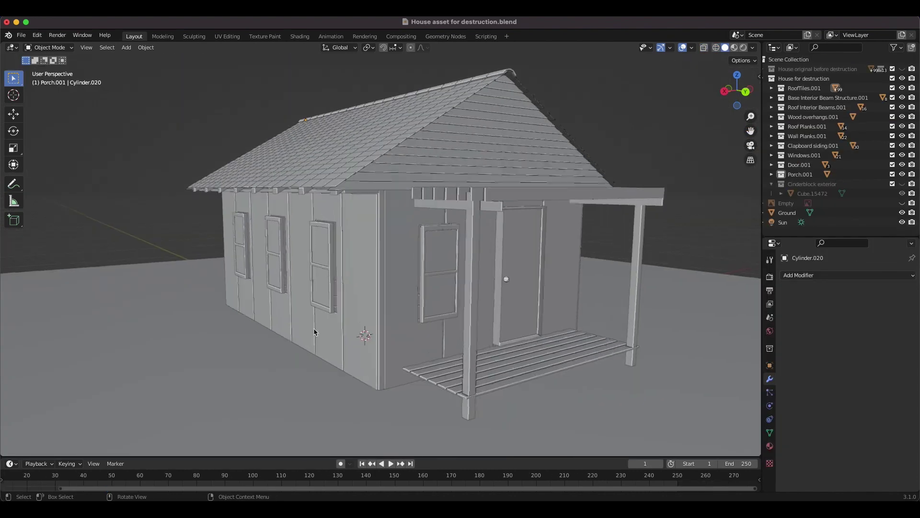
{"action": "scroll", "coordinate": [315, 330], "scroll_direction": "up", "scroll_amount": 10}
{"action": "scroll", "coordinate": [328, 329], "scroll_direction": "down", "scroll_amount": 10}
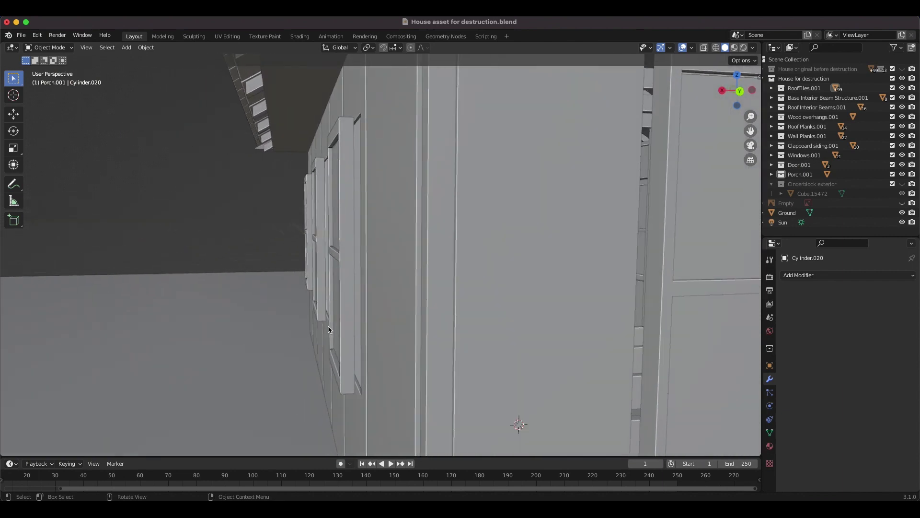
{"action": "middle_click_drag", "start_coordinate": [328, 329], "coordinate": [459, 258]}
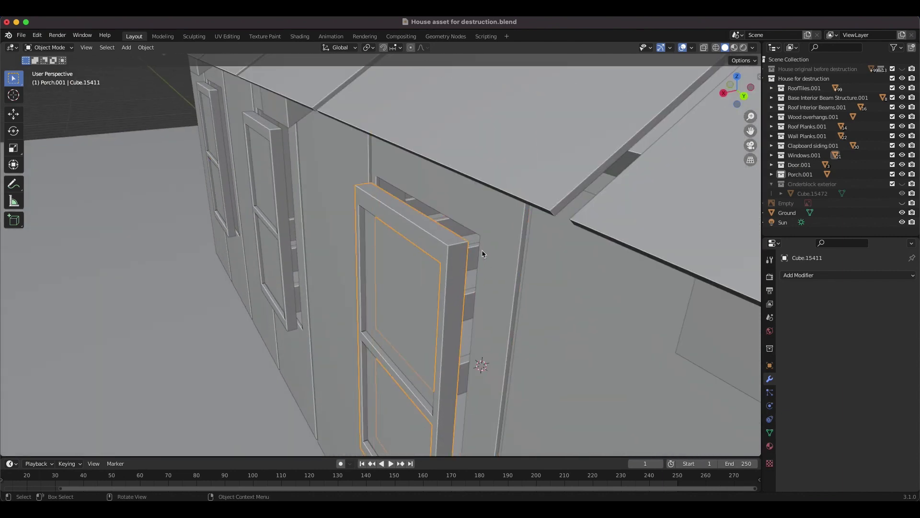
{"action": "left_click", "coordinate": [901, 184]}
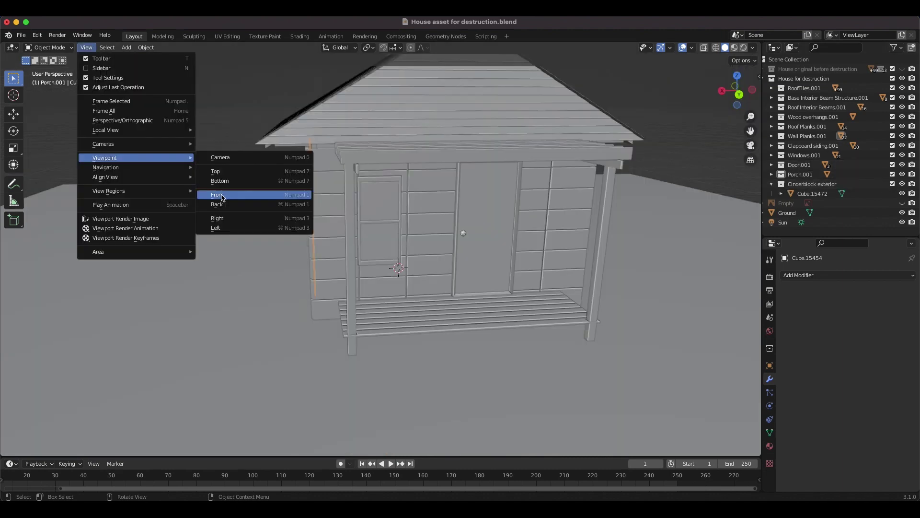
Inspect the gaps between parts in an orthographic back view with wireframe.
{"action": "left_click", "coordinate": [239, 207]}
{"action": "key", "text": "shift+z"}
{"action": "scroll", "coordinate": [494, 230], "scroll_direction": "up", "scroll_amount": 6}
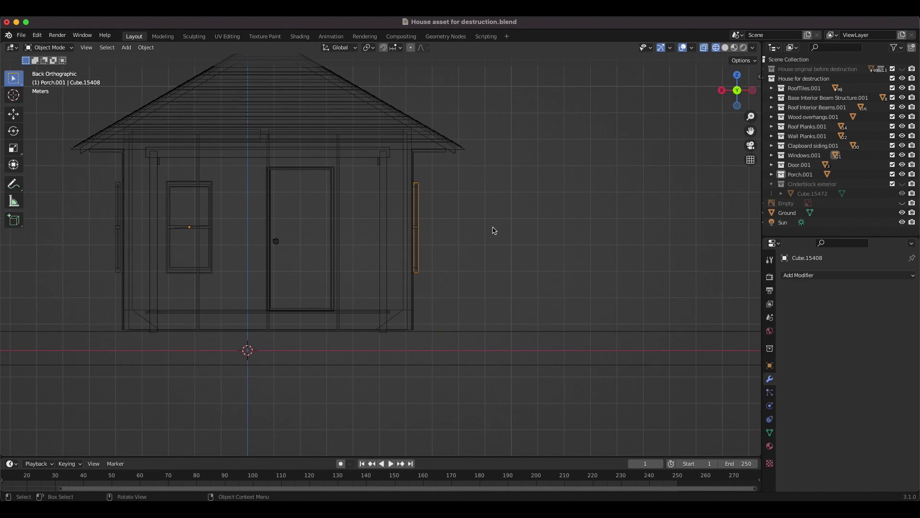
{"action": "scroll", "coordinate": [490, 232], "scroll_direction": "up", "scroll_amount": 4}
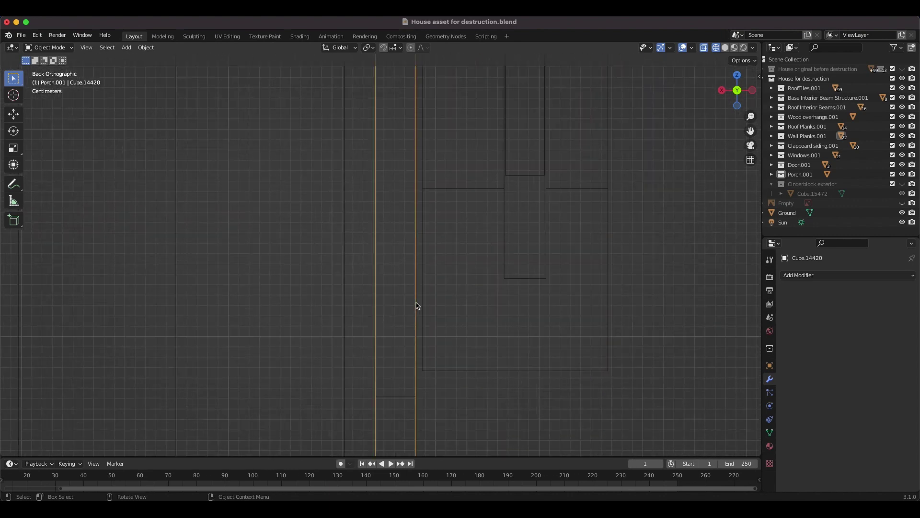
{"action": "scroll", "coordinate": [357, 240], "scroll_direction": "down", "scroll_amount": 8}
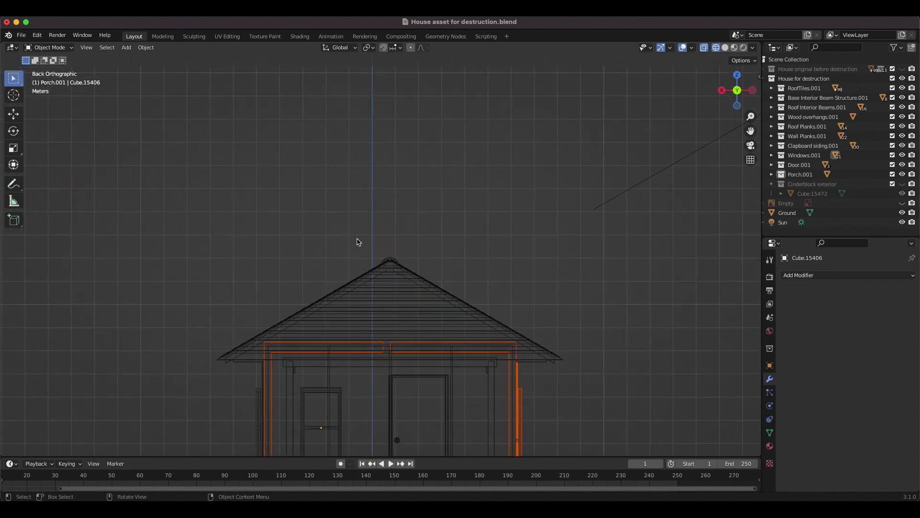
{"action": "scroll", "coordinate": [360, 242], "scroll_direction": "up", "scroll_amount": 6}
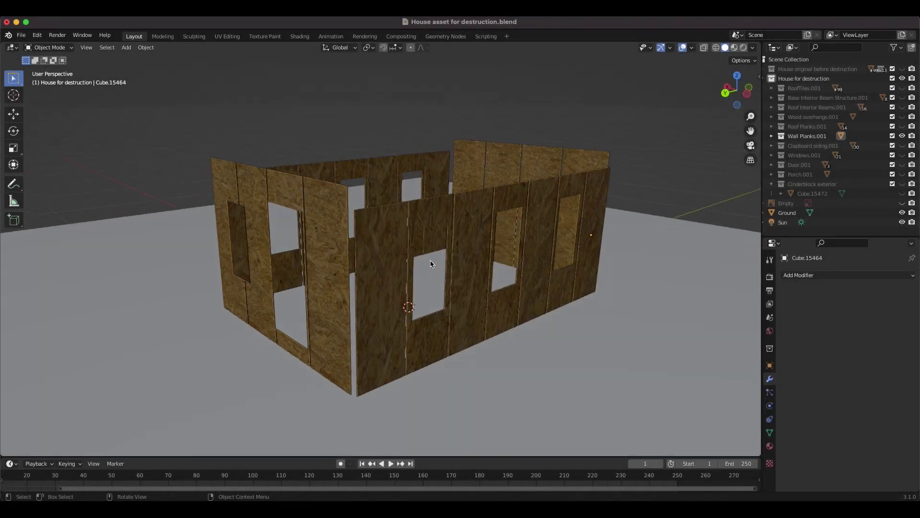
{"action": "middle_click_drag", "start_coordinate": [430, 263], "coordinate": [430, 263]}
{"action": "scroll", "coordinate": [430, 263], "scroll_direction": "up", "scroll_amount": 5}
Add a two-cut loop across the wall panel, then try Edge > Subdivide and undo it.
{"action": "scroll", "coordinate": [430, 263], "scroll_direction": "down", "scroll_amount": 5}
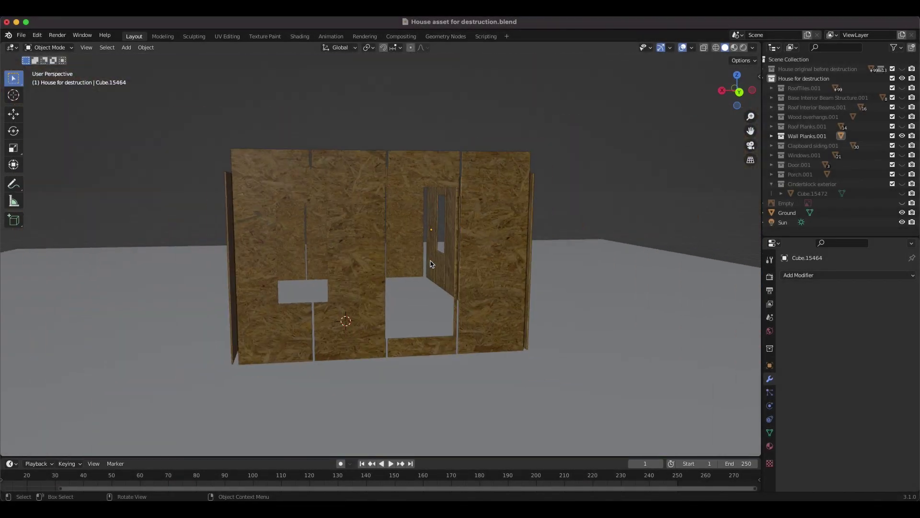
{"action": "middle_click_drag", "start_coordinate": [430, 263], "coordinate": [430, 263]}
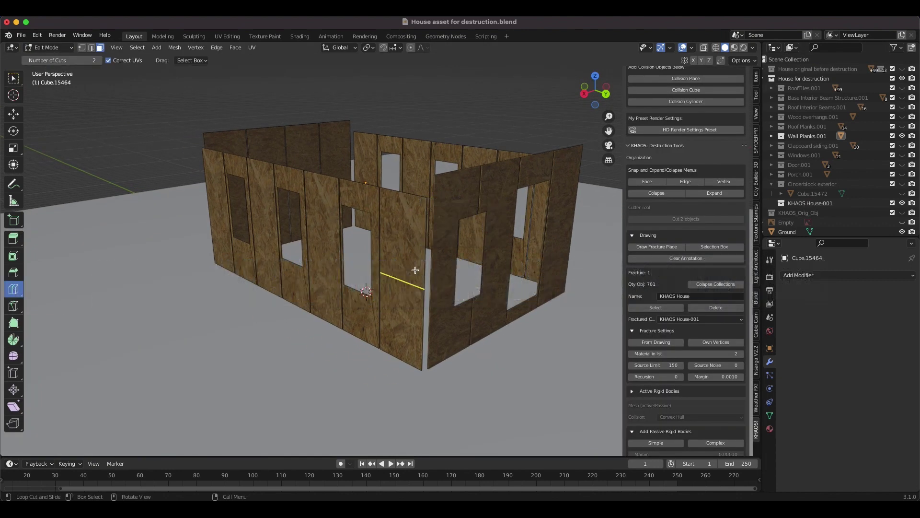
{"action": "left_click", "coordinate": [415, 269]}
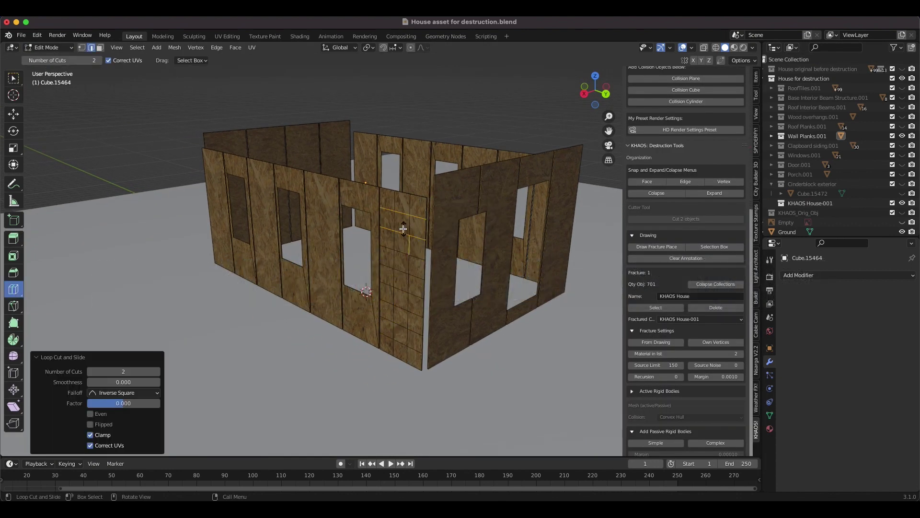
{"action": "key", "text": "shift+z"}
{"action": "key", "text": "a"}
{"action": "left_click", "coordinate": [217, 47]}
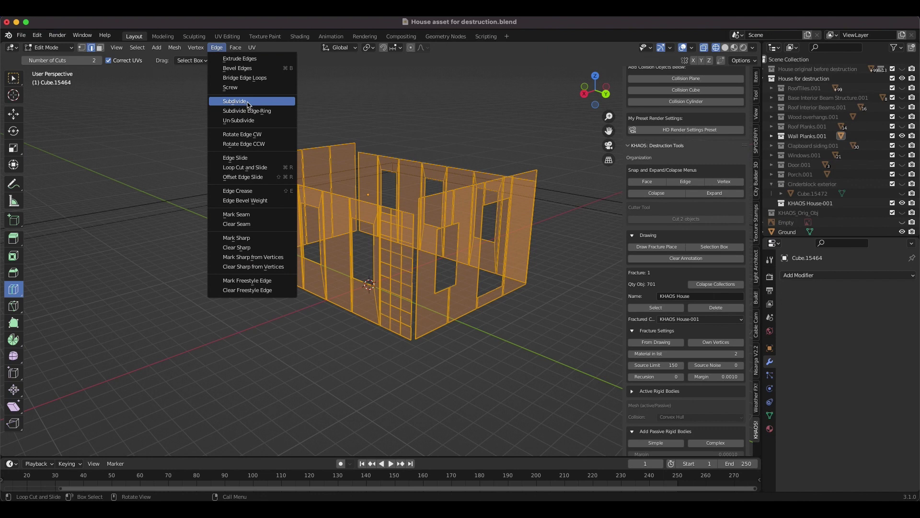
{"action": "left_click", "coordinate": [240, 99]}
{"action": "key", "text": "ctrl+z"}
{"action": "key", "text": "ctrl+z"}
{"action": "key", "text": "shift+z"}
Show the walls with textured material shading and return to Object Mode.
{"action": "key", "text": "z"}
{"action": "left_click", "coordinate": [345, 186]}
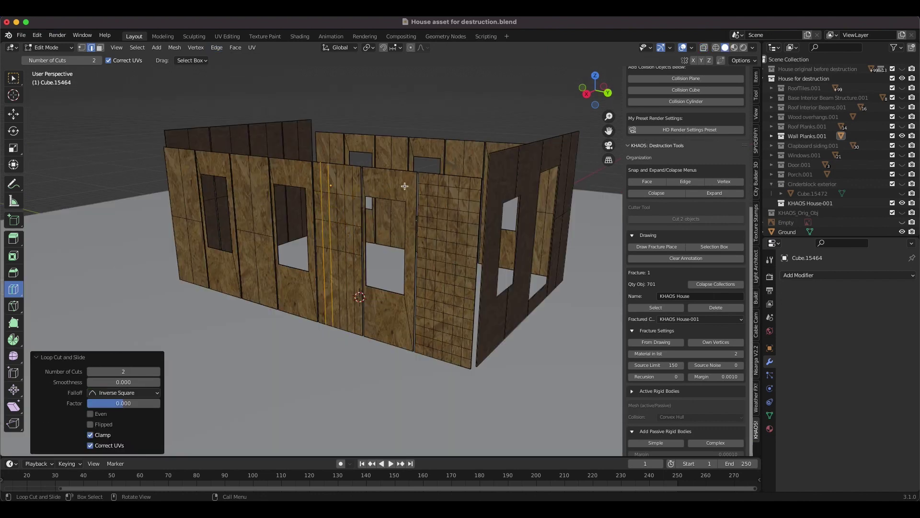
{"action": "middle_click_drag", "start_coordinate": [385, 231], "coordinate": [326, 285]}
{"action": "key", "text": "Tab"}
{"action": "scroll", "coordinate": [335, 304], "scroll_direction": "down", "scroll_amount": 5}
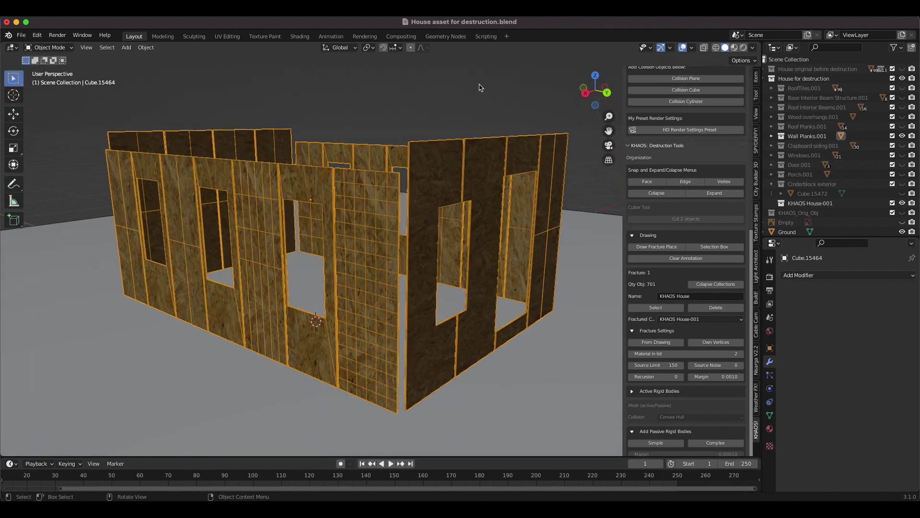
{"action": "key", "text": "shift+z"}
{"action": "left_click", "coordinate": [389, 233]}
In material preview, draw an annotation mark on the wall and fracture it with KHAOS From Drawing.
{"action": "key", "text": "z"}
{"action": "left_click", "coordinate": [390, 270]}
{"action": "key", "text": "ctrl+z"}
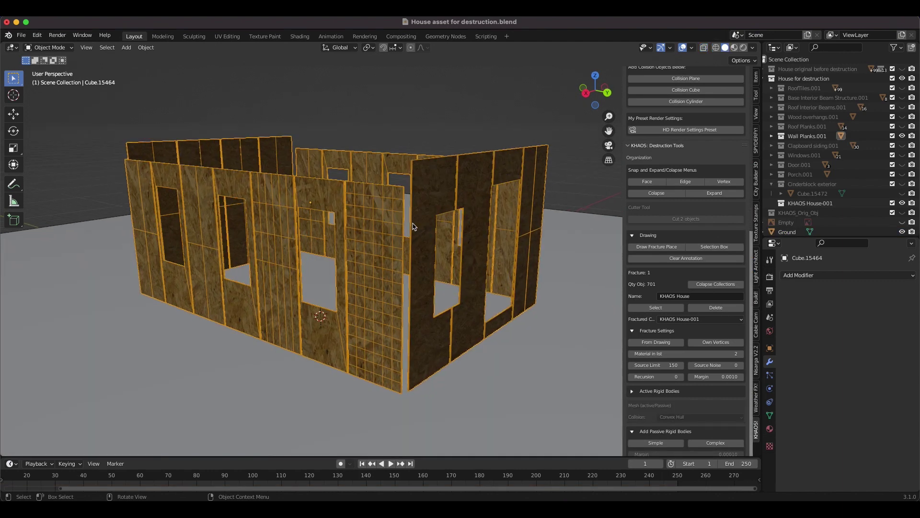
{"action": "left_click", "coordinate": [653, 343]}
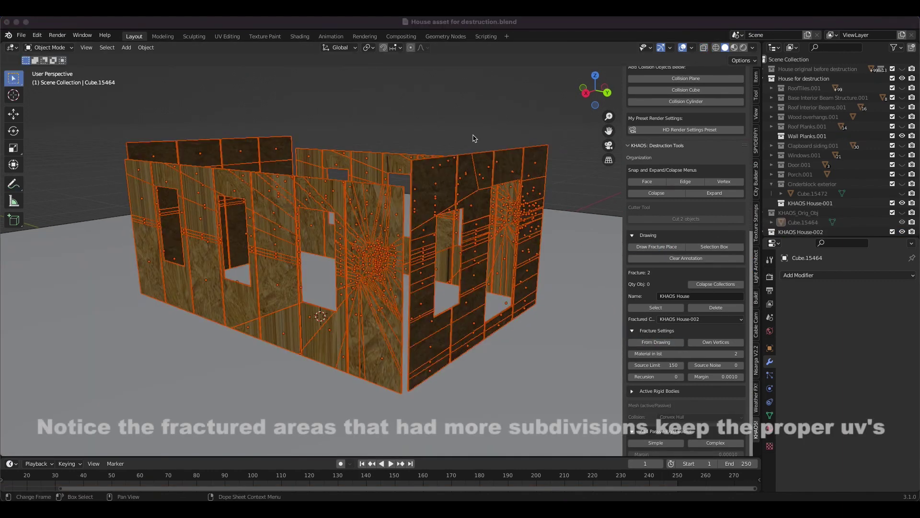
Select a single fracture piece and inspect it up close.
{"action": "left_click", "coordinate": [369, 278]}
{"action": "scroll", "coordinate": [370, 279], "scroll_direction": "up", "scroll_amount": 6}
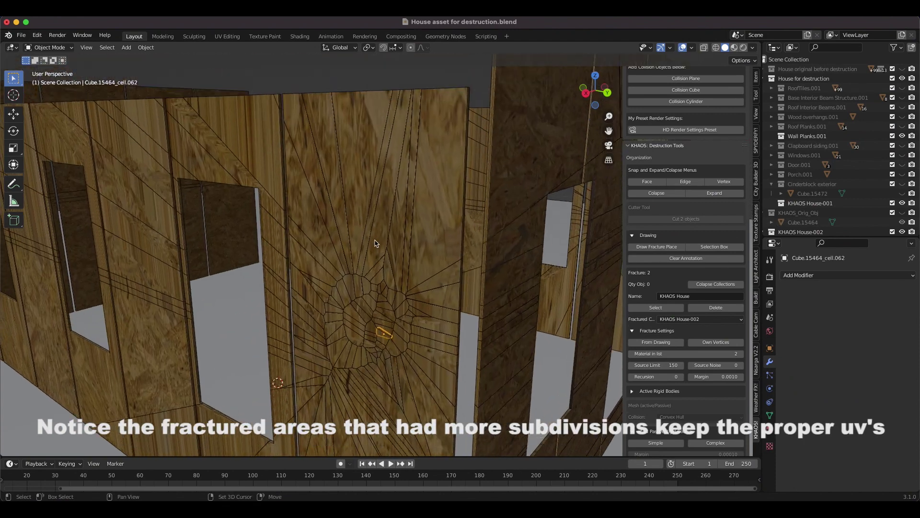
{"action": "scroll", "coordinate": [376, 243], "scroll_direction": "down", "scroll_amount": 6}
{"action": "scroll", "coordinate": [375, 241], "scroll_direction": "left", "scroll_amount": 5}
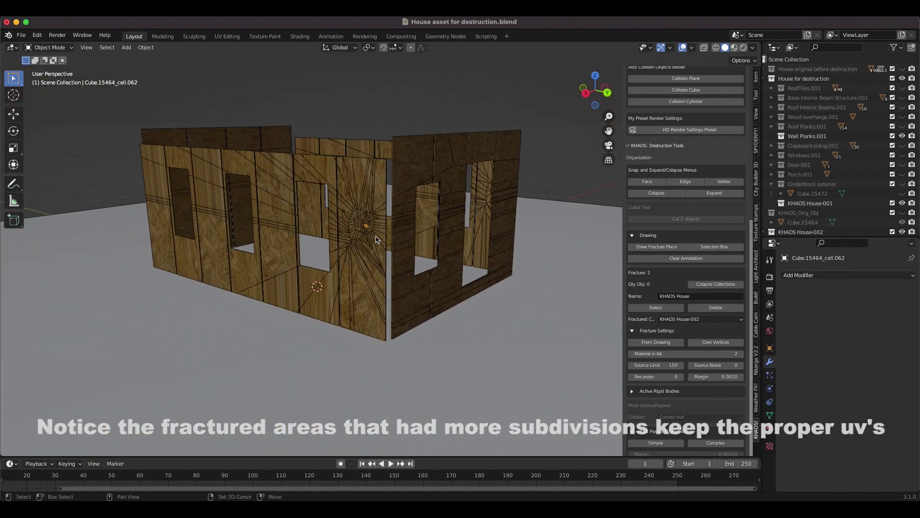